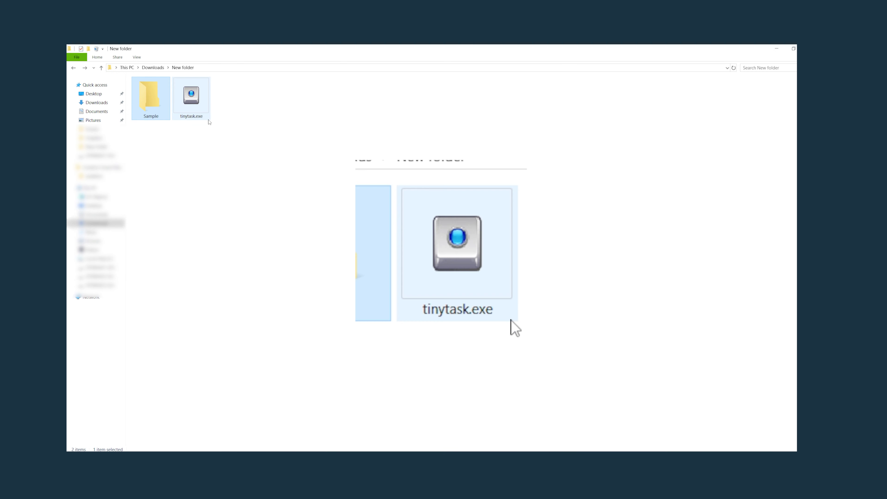
Launch TinyTask and enable Always on Top in its preferences menu
double_click(191, 100)
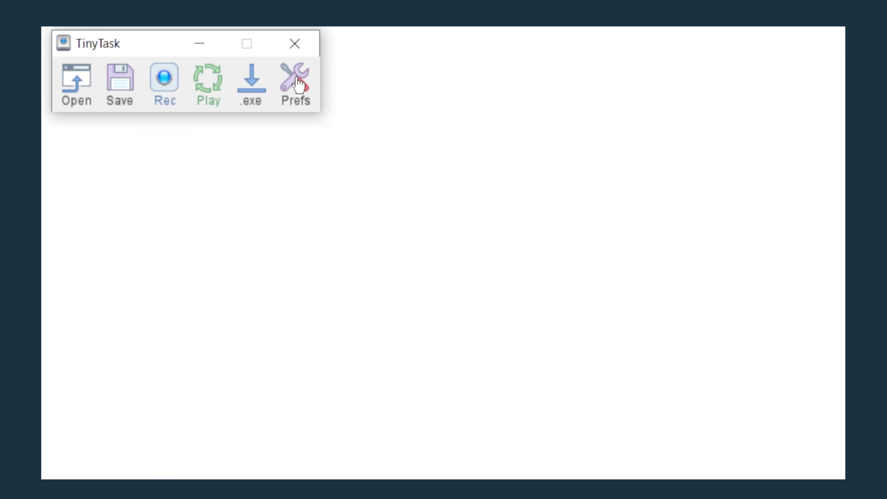
left_click(296, 77)
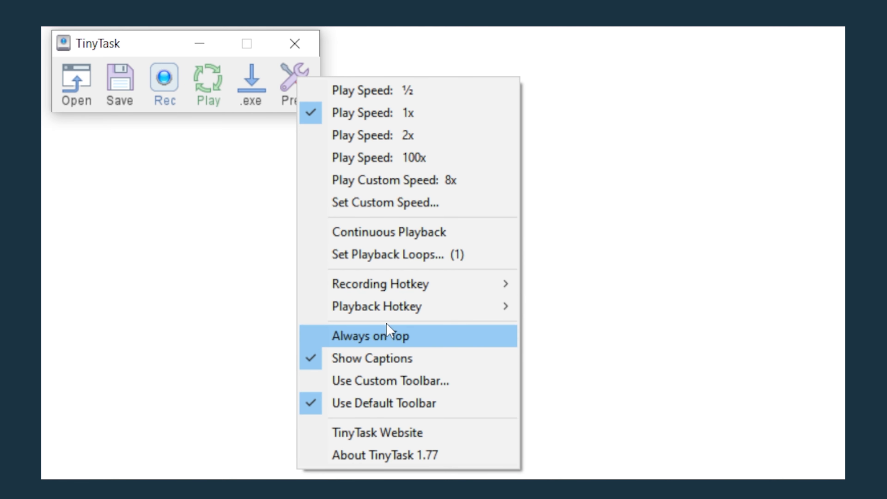
mouse_move(402, 308)
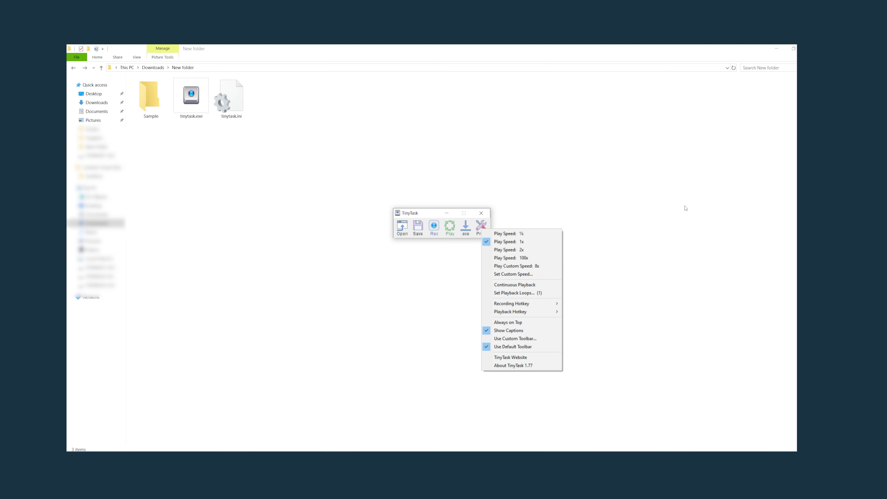
left_click(686, 208)
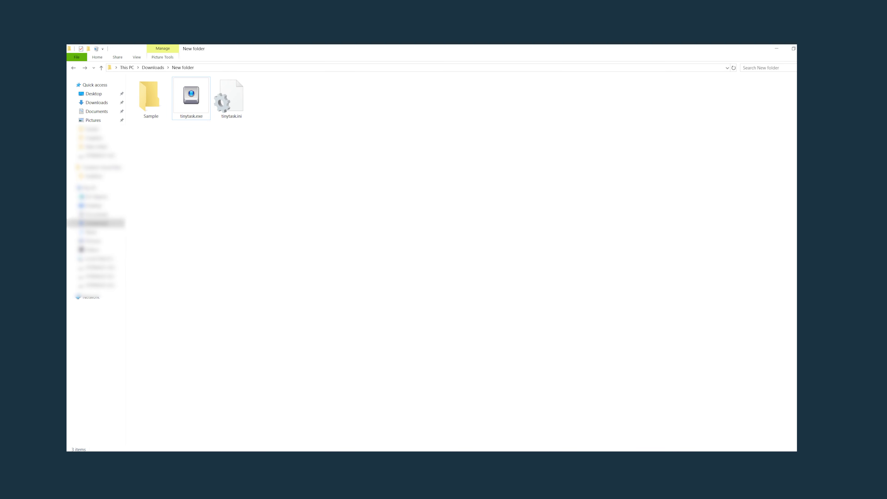
left_click(309, 137)
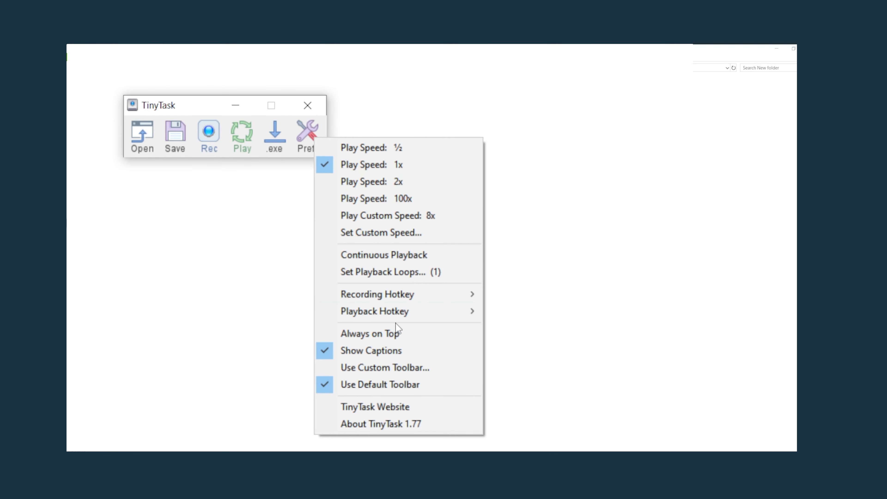
left_click(398, 336)
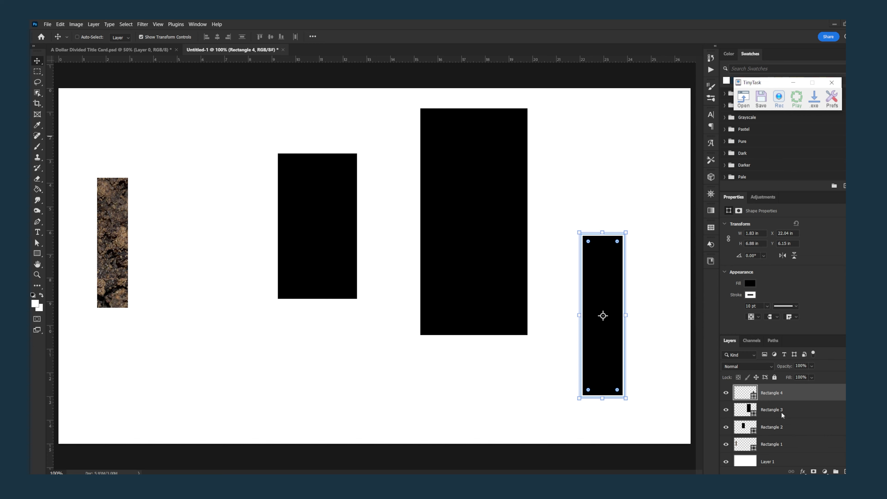
Record a macro deleting the Rectangle 4 layer with Yes confirmation, then replay it as a test
left_click(773, 109)
left_click(845, 471)
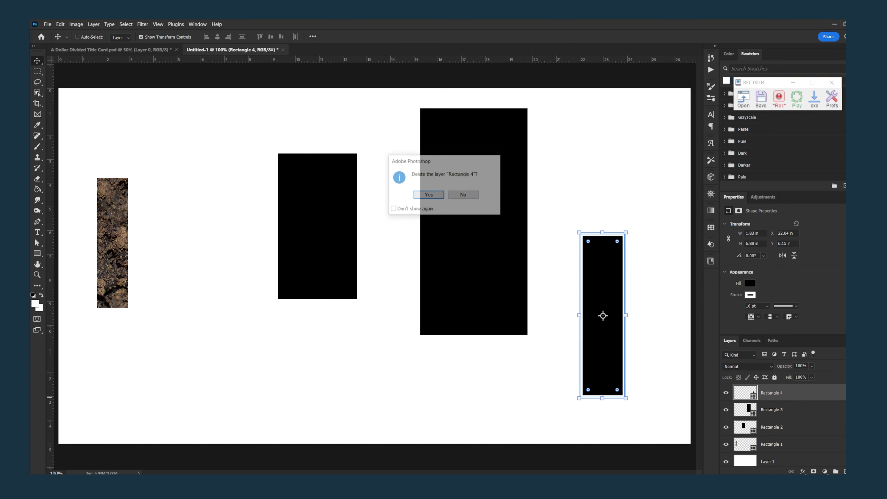
left_click(426, 197)
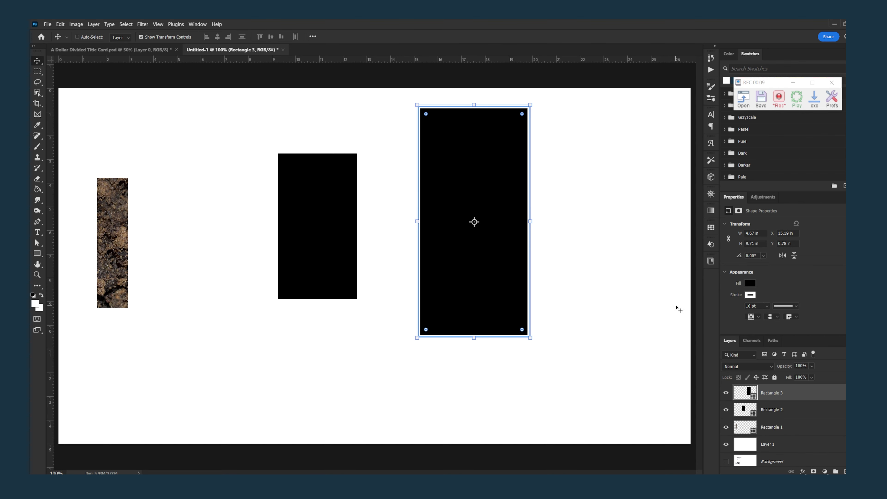
left_click(779, 100)
left_click(795, 101)
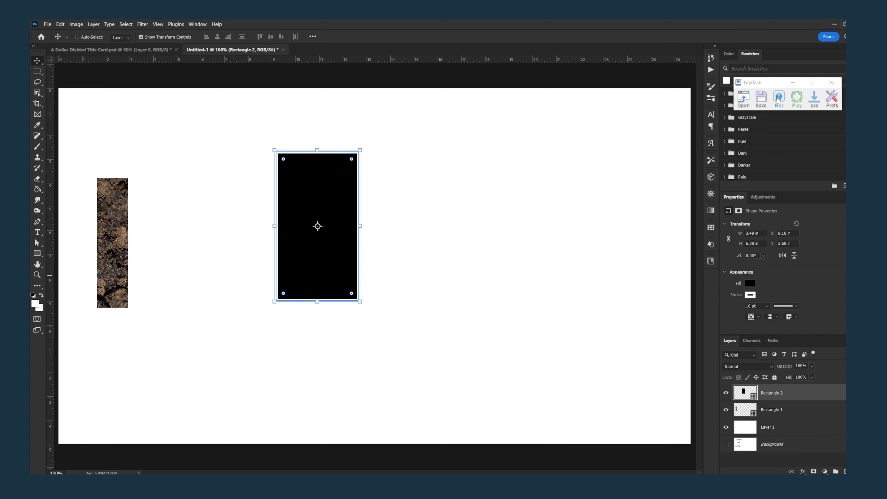
left_click(778, 99)
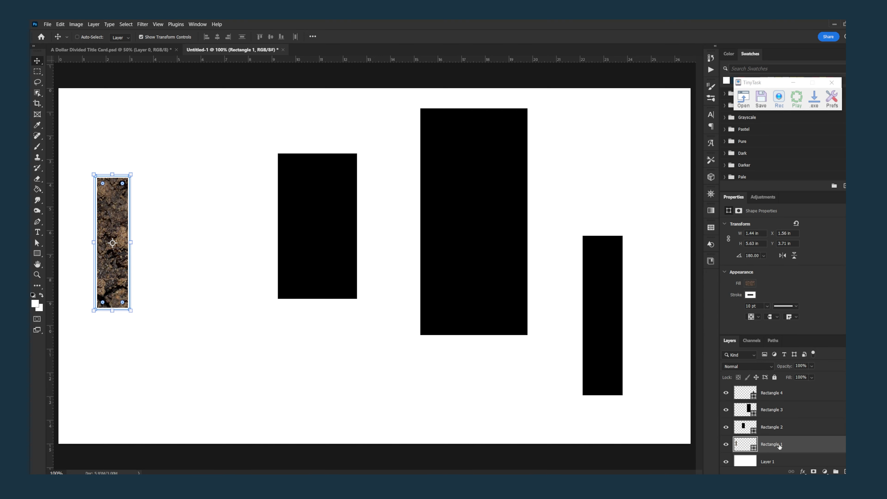
Set TinyTask playback loops to 4 and replay the macro to remove every rectangle layer
left_click(832, 100)
left_click(823, 170)
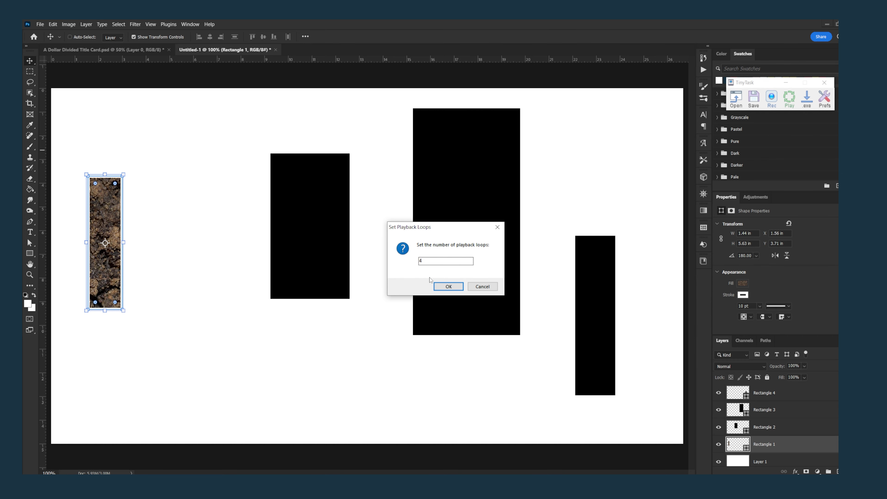
left_click(450, 286)
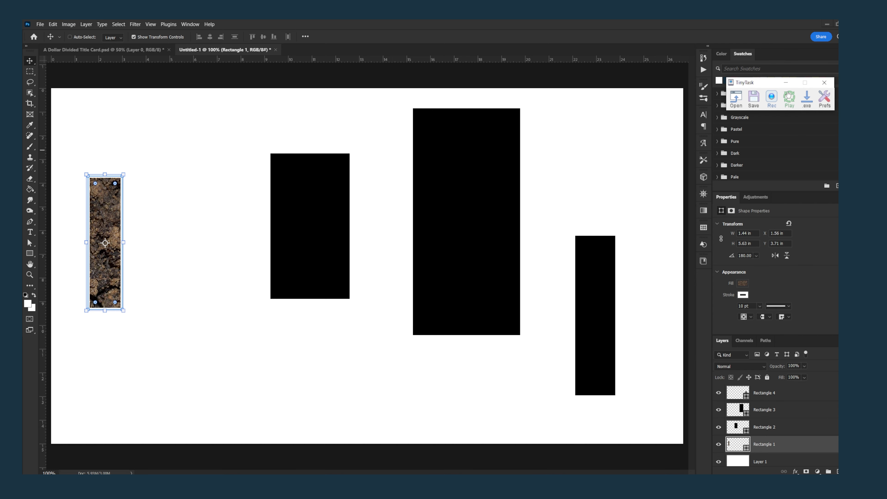
left_click(789, 100)
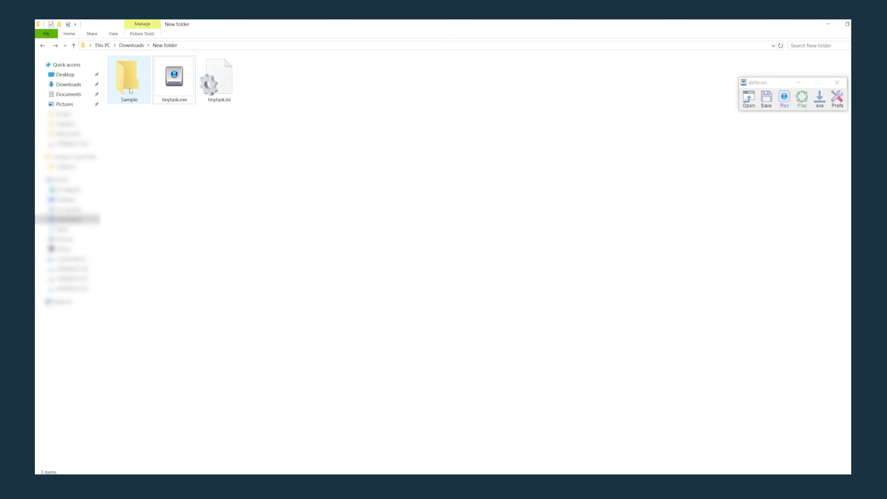
In the Sample folder, start recording and create a folder named 'Project Files'
double_click(130, 91)
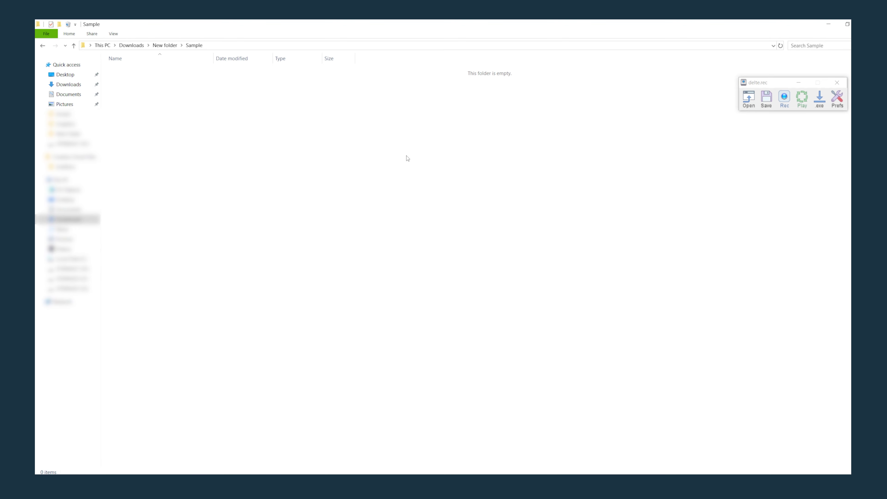
left_click(784, 100)
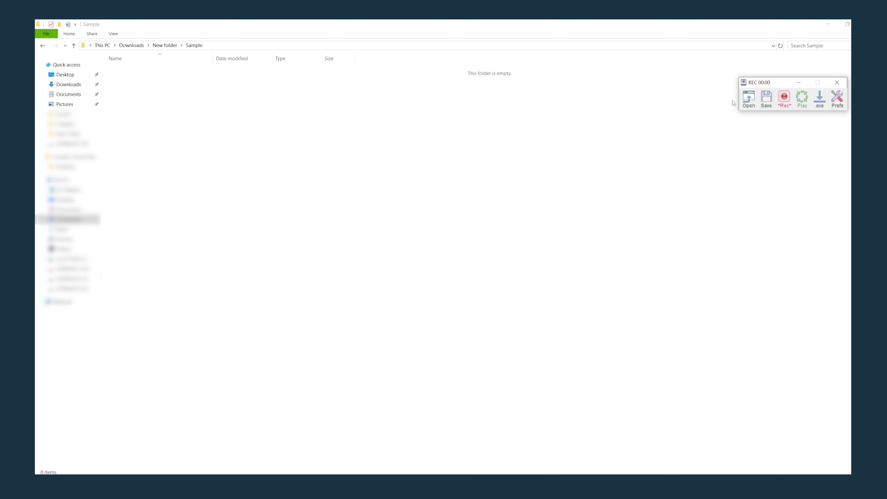
left_click(59, 25)
type("Project Files")
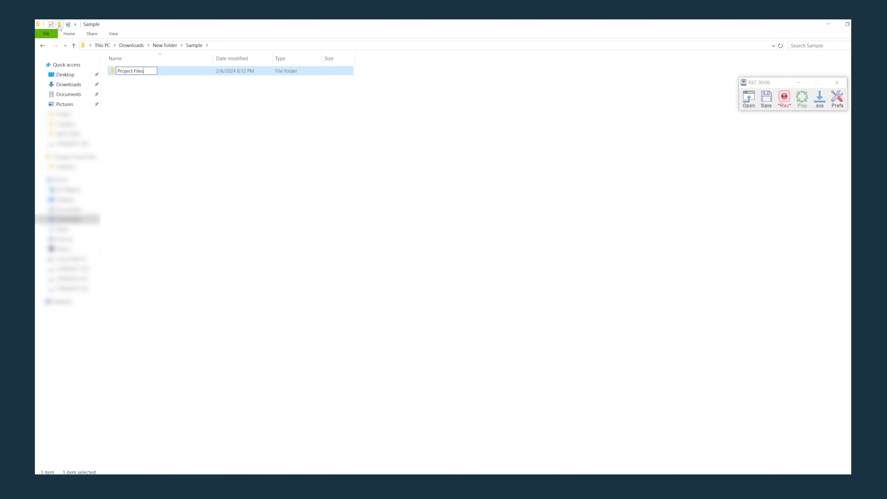
key("Return")
Create a second folder named 'Graphics', then stop the recording
left_click(59, 25)
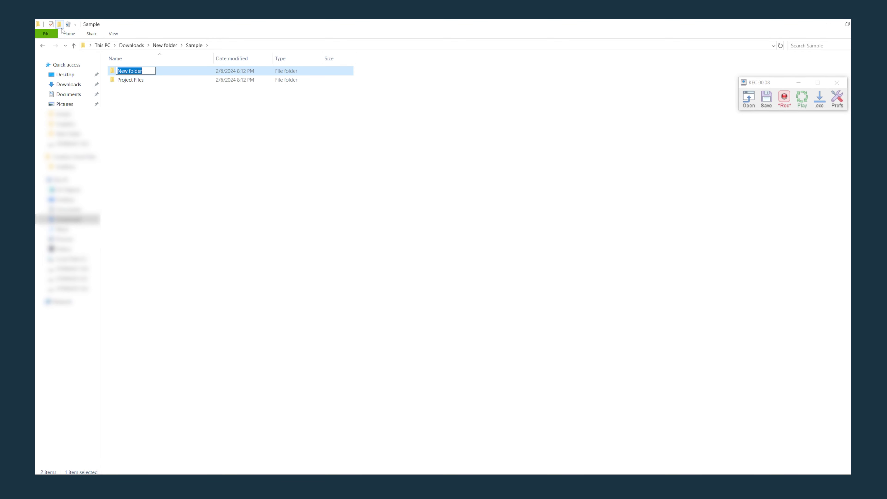
type("Graphics")
key("Return")
left_click(784, 100)
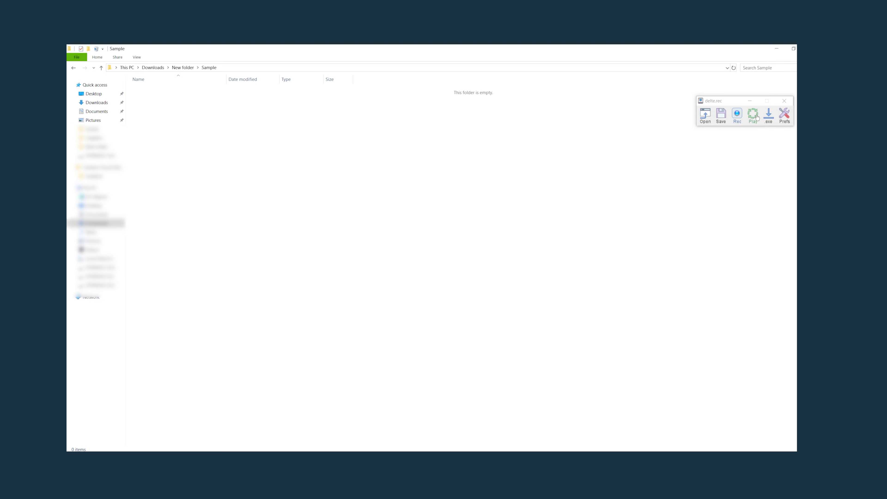
Replay the macro so 'Project Files' and 'Graphics' folders are recreated in the empty Sample folder
left_click(802, 98)
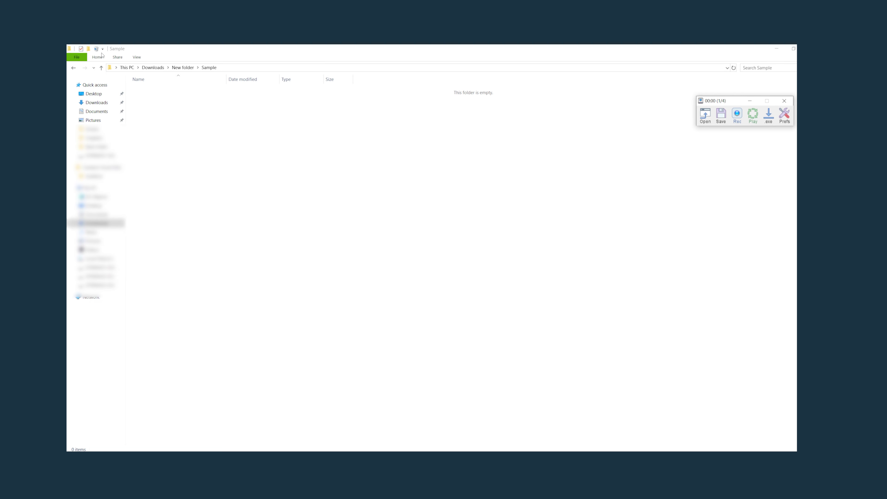
left_click(89, 49)
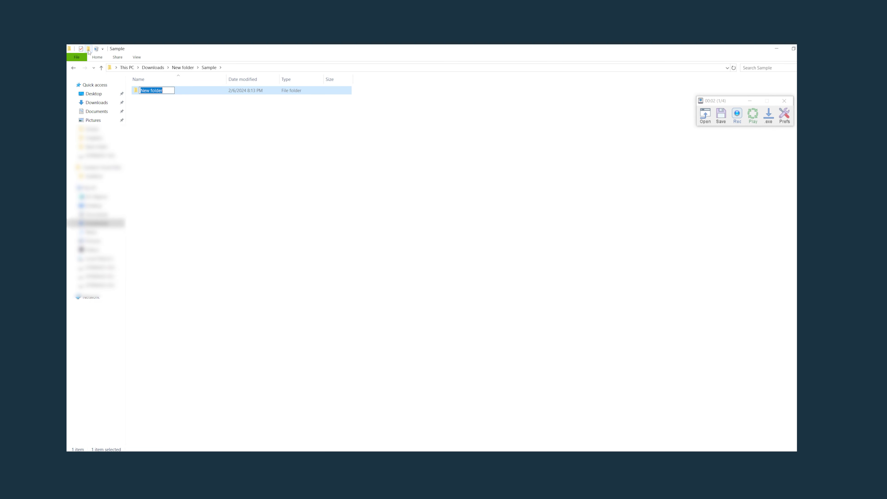
type("Project Files")
key("Return")
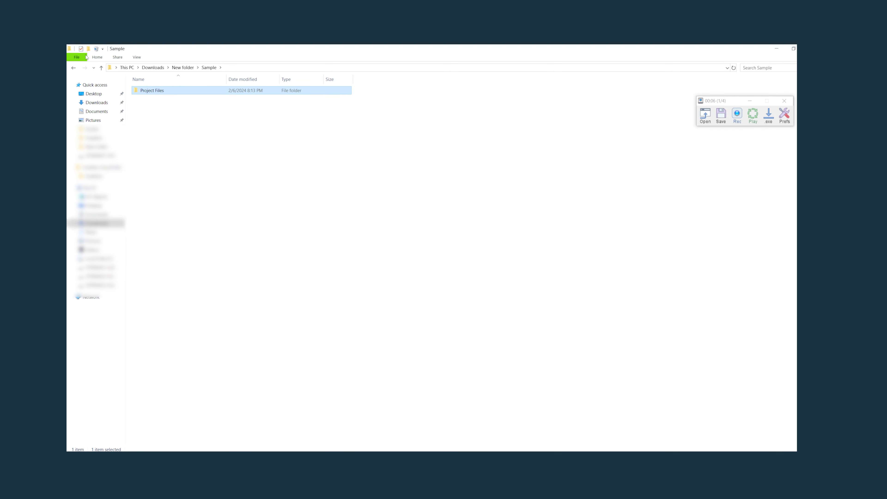
left_click(88, 49)
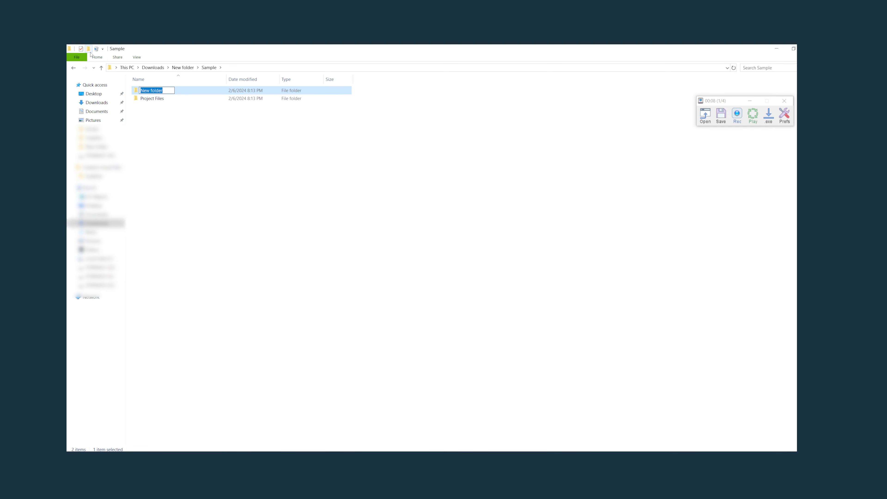
type("Graphics")
key("Return")
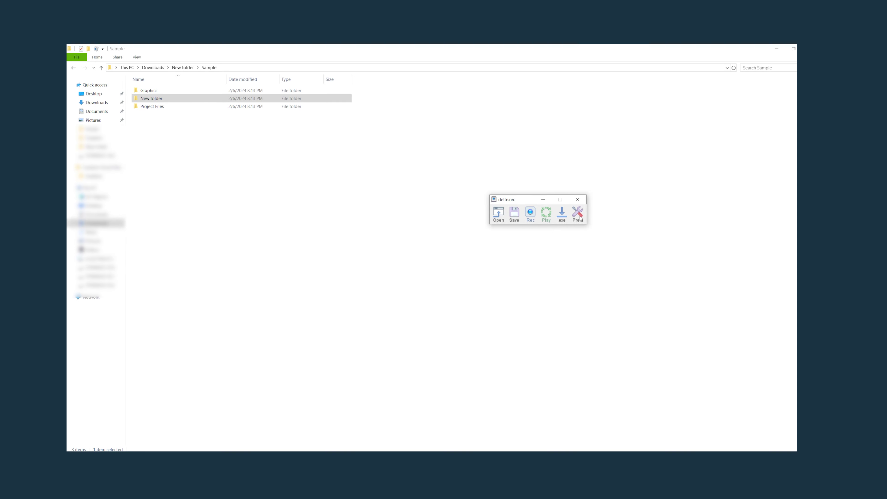
Open TinyTask's Prefs menu to reach the TinyTask Website option
left_click(577, 213)
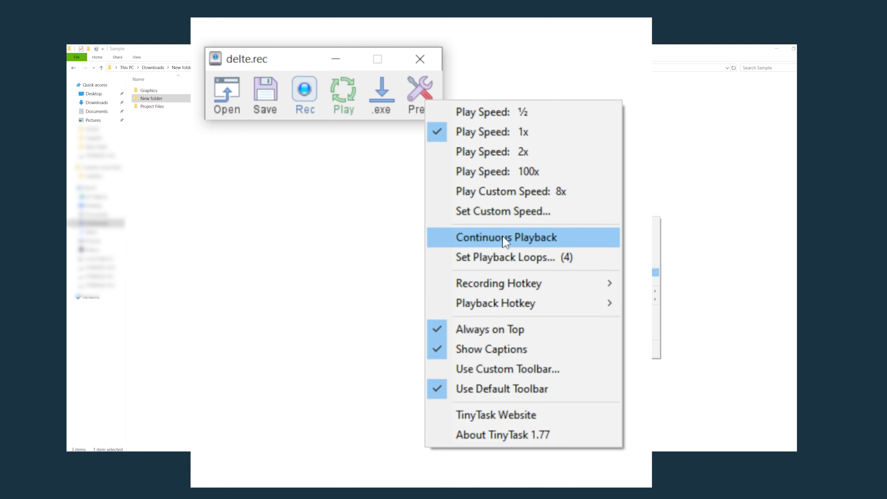